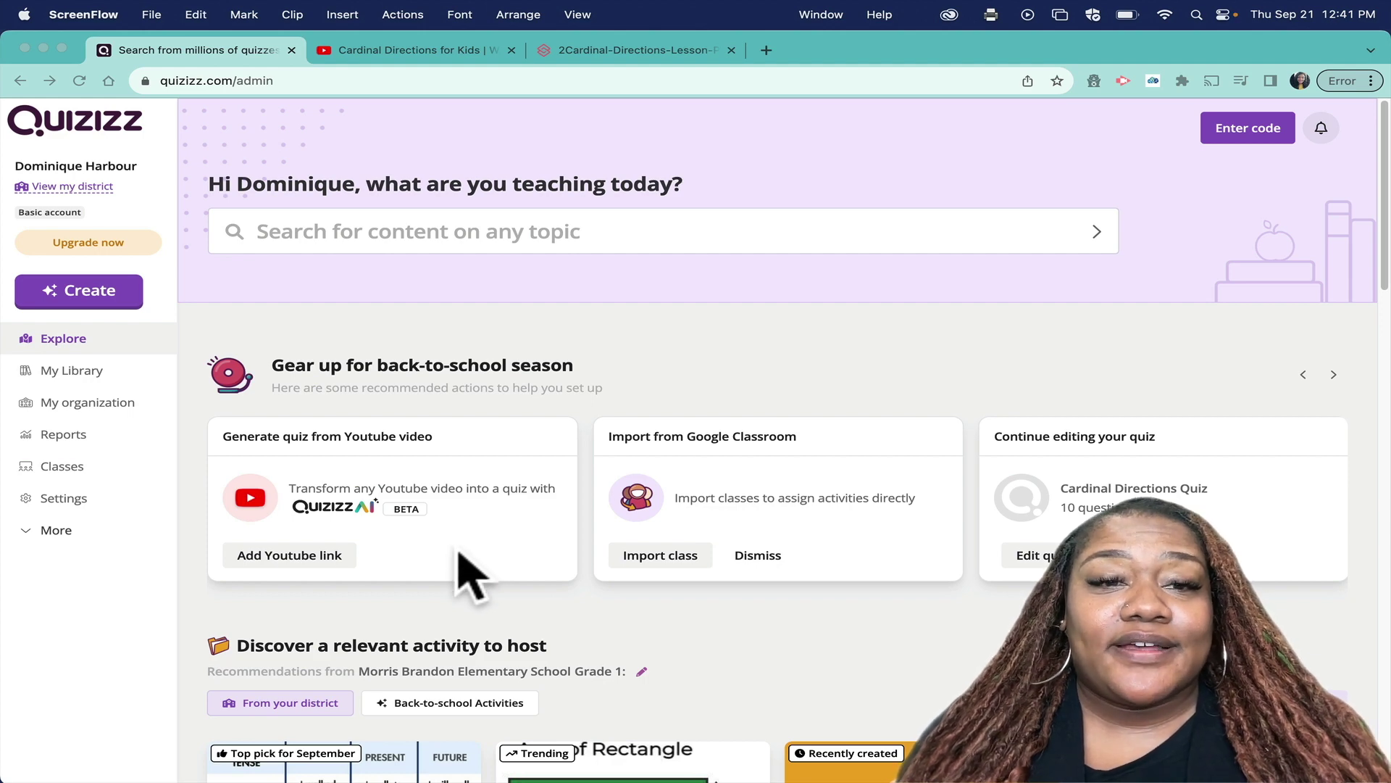
Start a new quiz in Quizizz using the Convert URL to quiz option.
{"action": "left_click", "coordinate": [87, 294]}
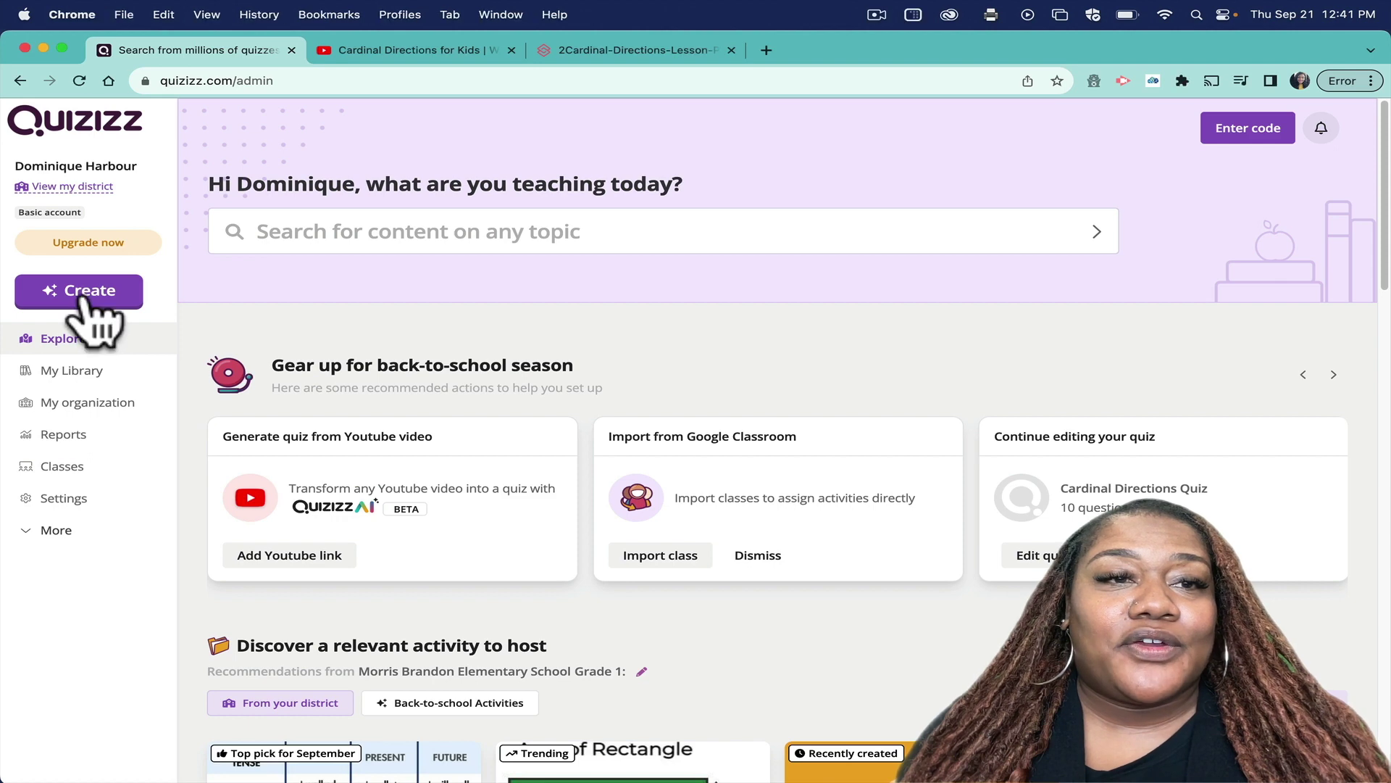
{"action": "left_click", "coordinate": [86, 295]}
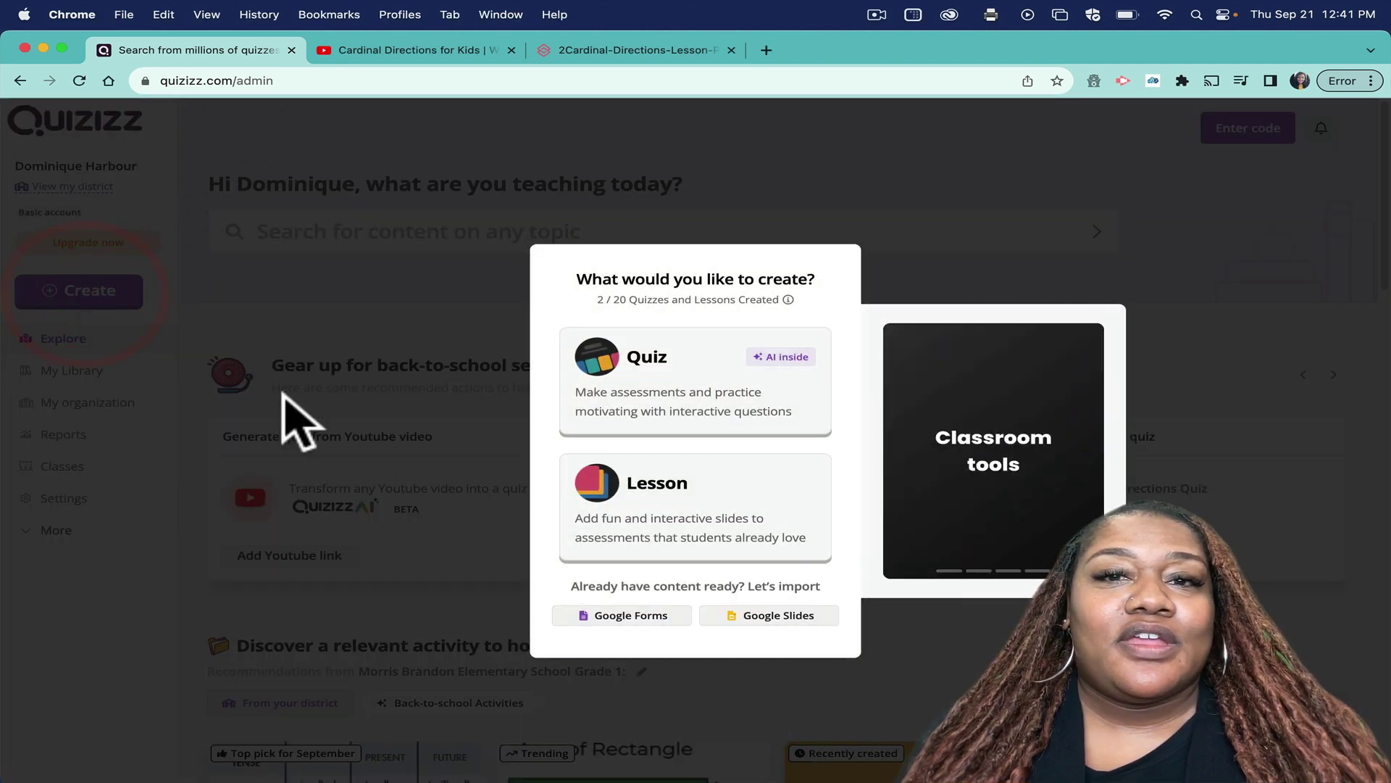
{"action": "left_click", "coordinate": [706, 382]}
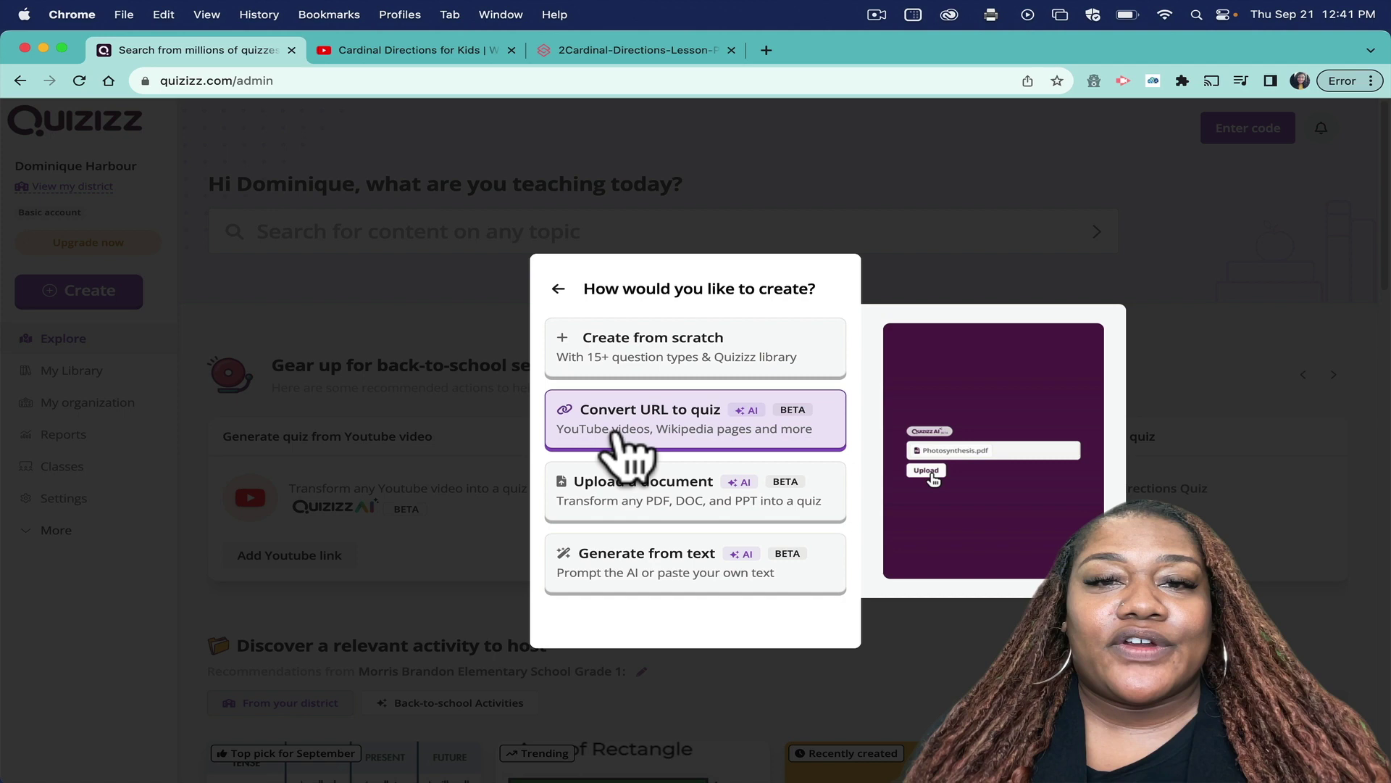
{"action": "left_click", "coordinate": [621, 429]}
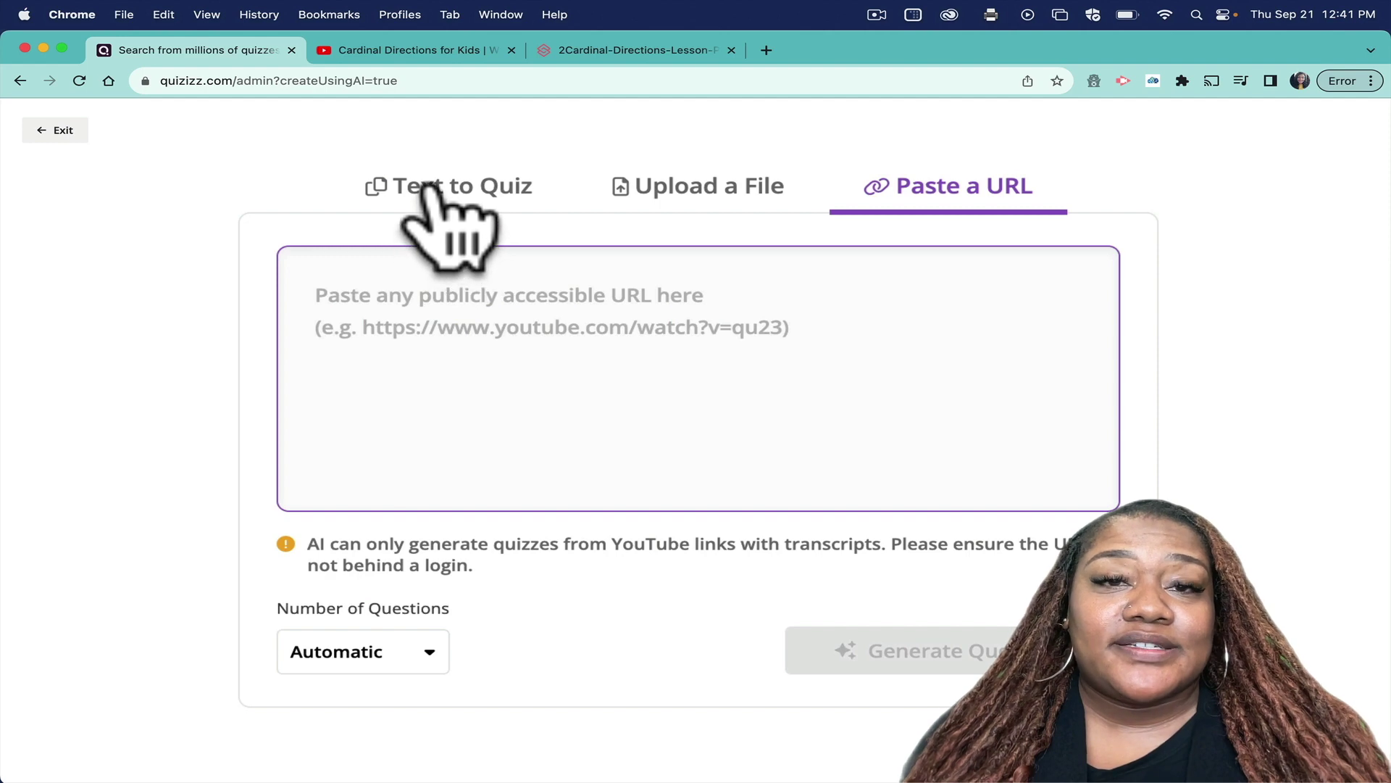
Look over the Text to Quiz and Upload a File options, then return to Paste a URL.
{"action": "left_click", "coordinate": [431, 188]}
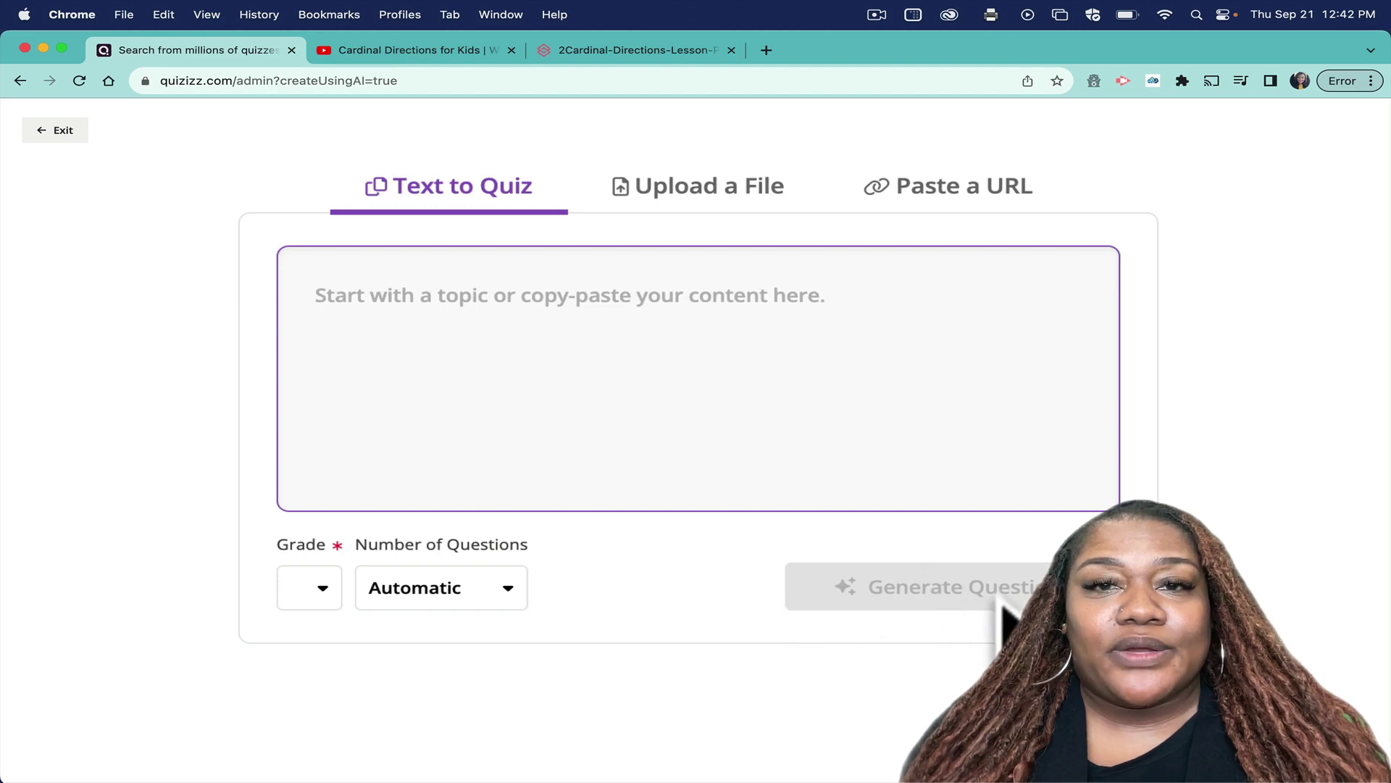
{"action": "left_click", "coordinate": [697, 190]}
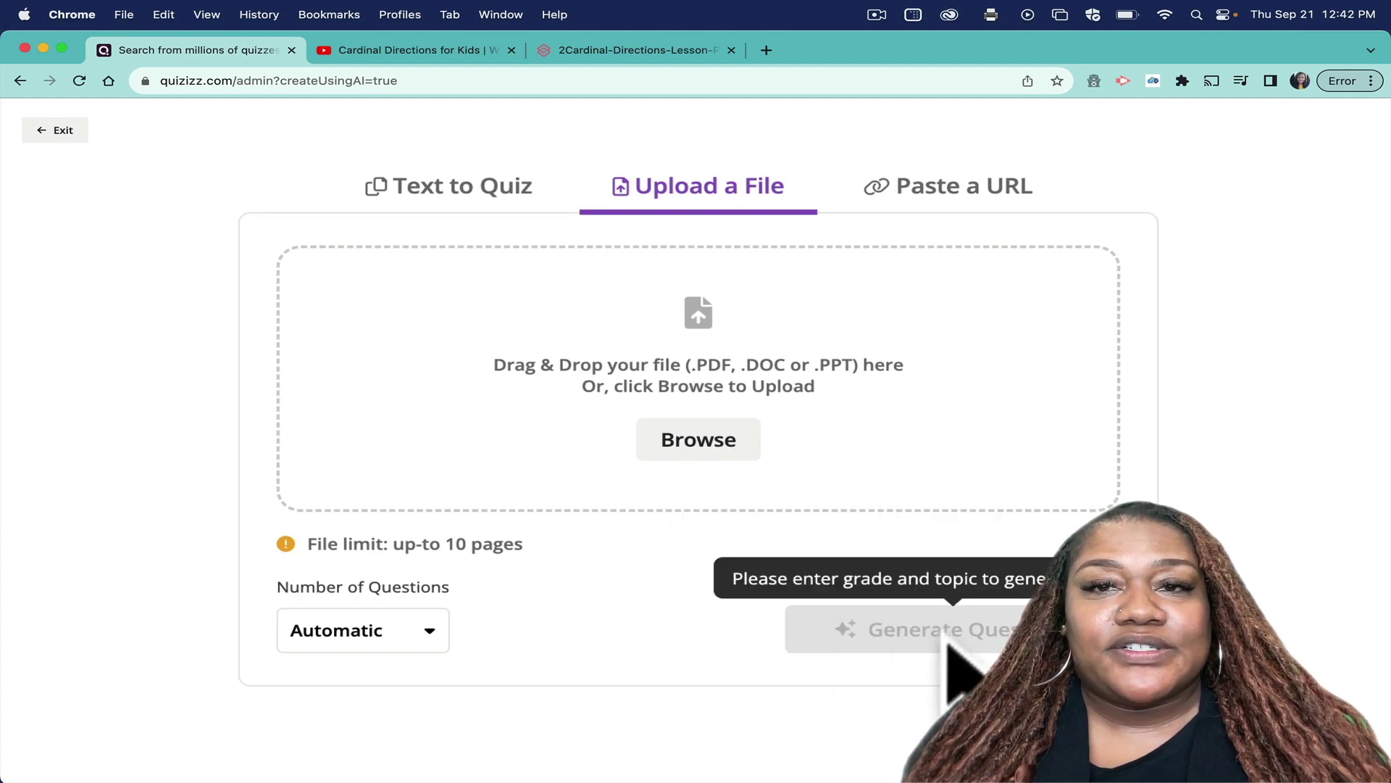
{"action": "left_click", "coordinate": [917, 190]}
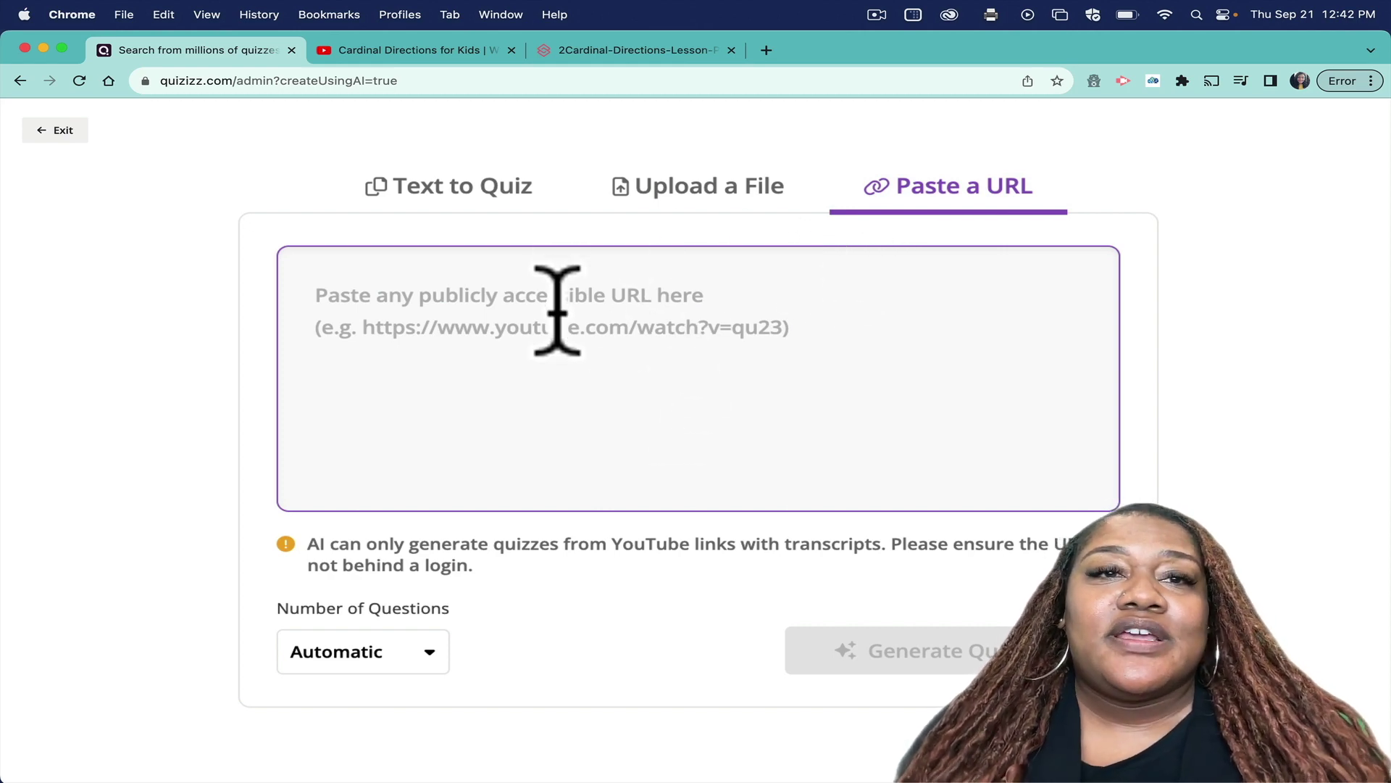
Copy the Cardinal Directions for Kids YouTube video's address from the other browser tab.
{"action": "left_click", "coordinate": [366, 51]}
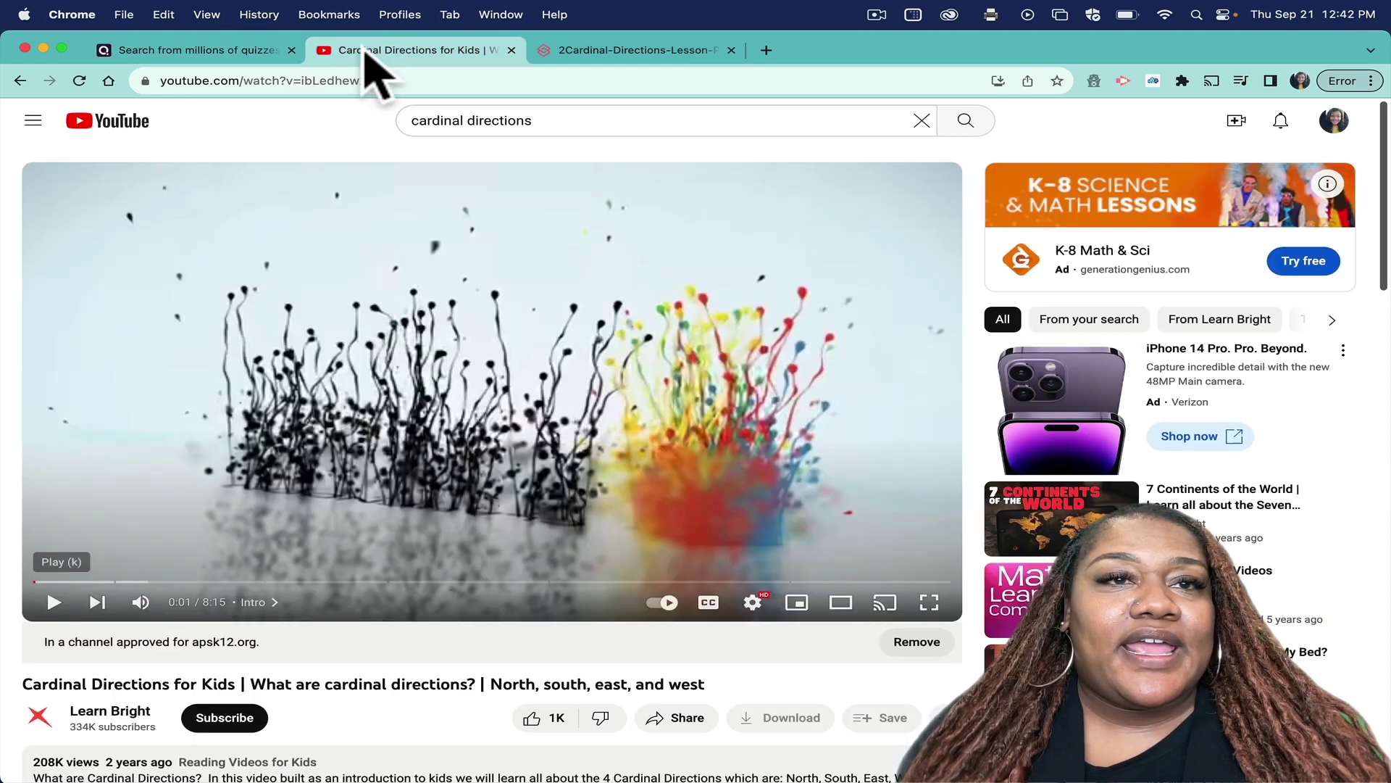
{"action": "left_click", "coordinate": [273, 83]}
{"action": "right_click", "coordinate": [274, 83]}
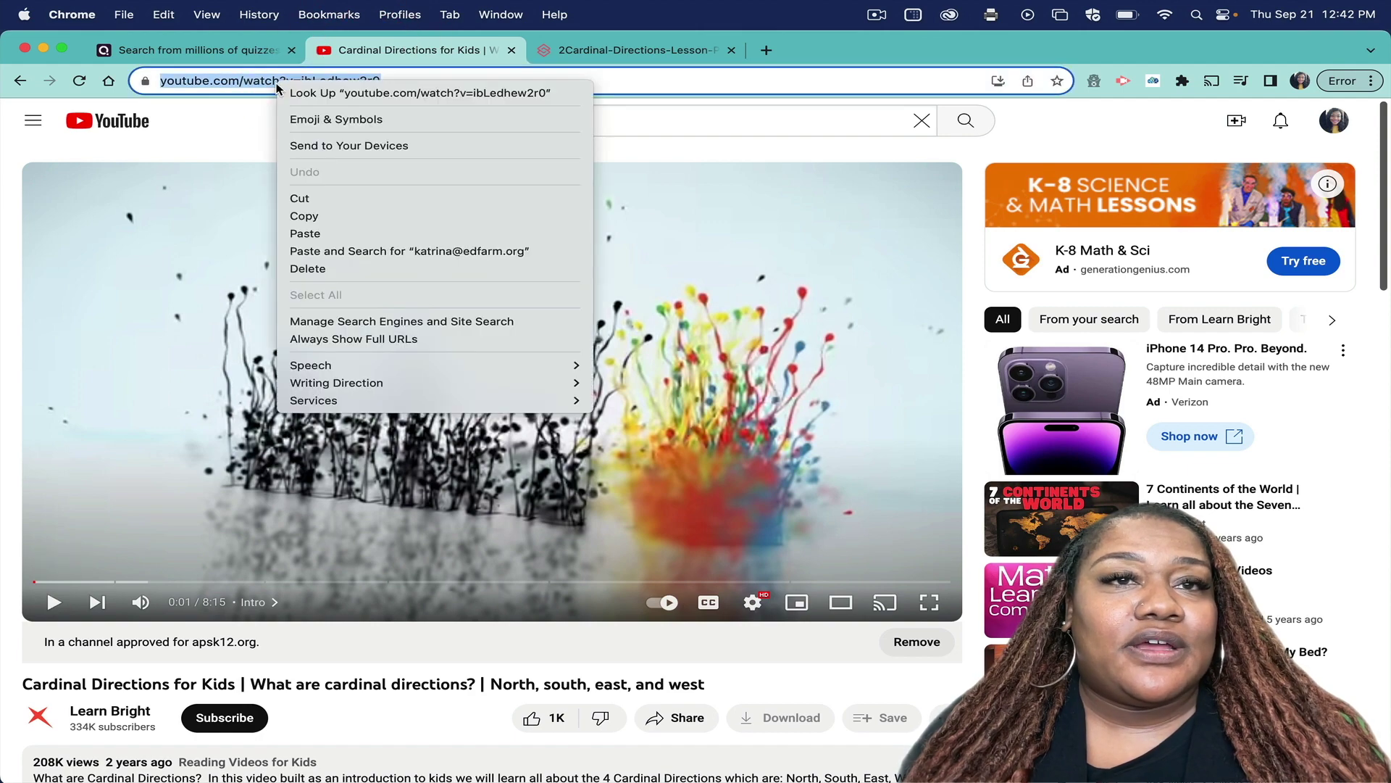
{"action": "left_click", "coordinate": [305, 216]}
Paste the Cardinal Directions YouTube link into the quiz creator's URL field.
{"action": "left_click", "coordinate": [218, 51]}
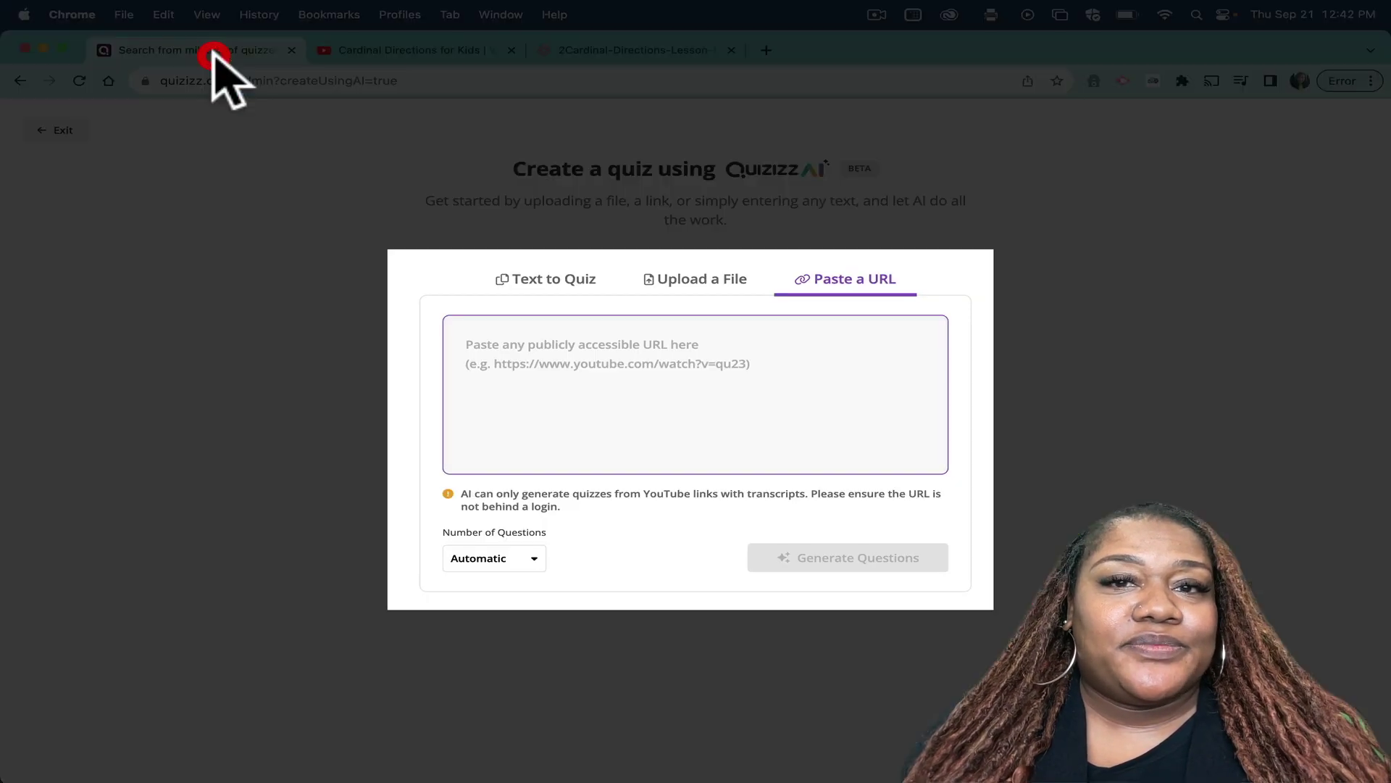
{"action": "right_click", "coordinate": [472, 345]}
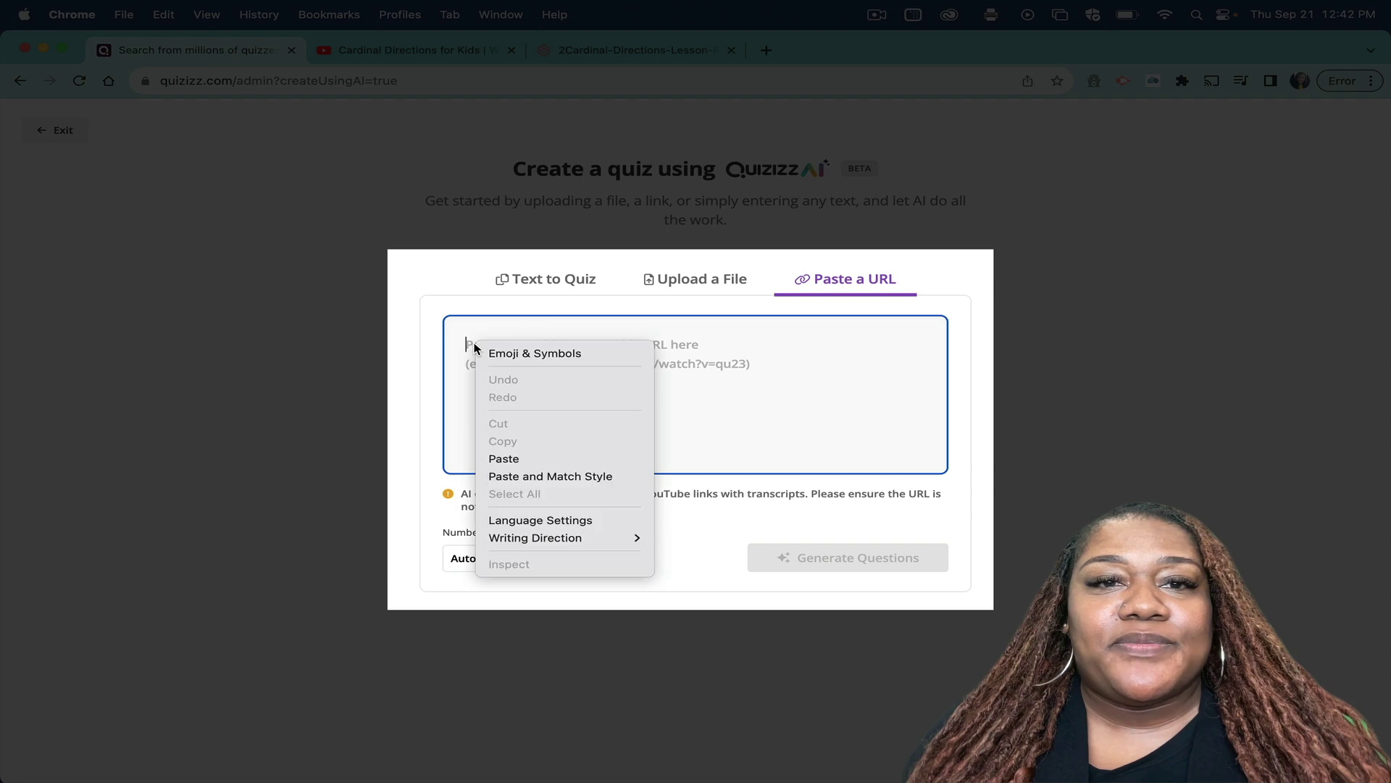
{"action": "left_click", "coordinate": [506, 458]}
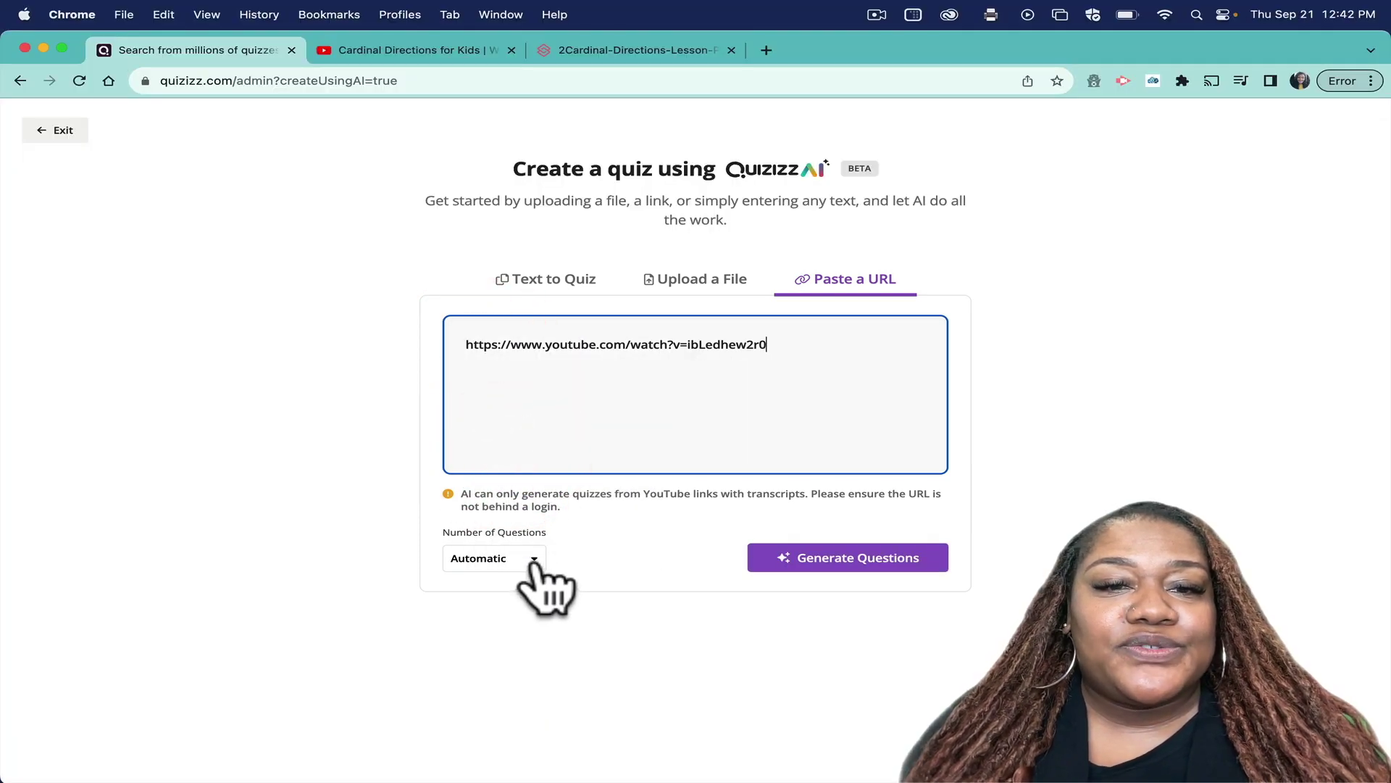
Check the Number of Questions choices and leave it on Automatic.
{"action": "left_click", "coordinate": [535, 563]}
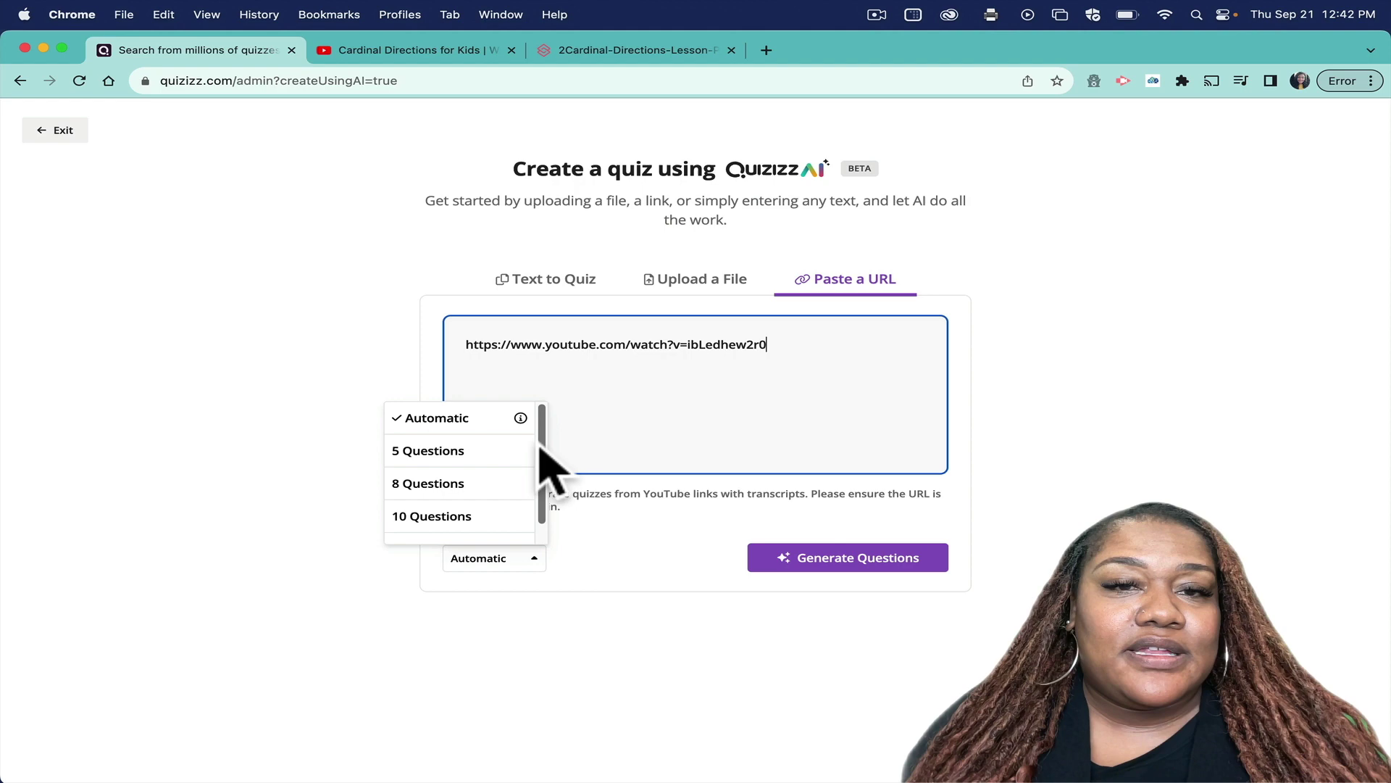
{"action": "scroll", "coordinate": [542, 471], "scroll_direction": "down", "scroll_amount": 1}
{"action": "left_click_drag", "start_coordinate": [543, 534], "coordinate": [559, 419]}
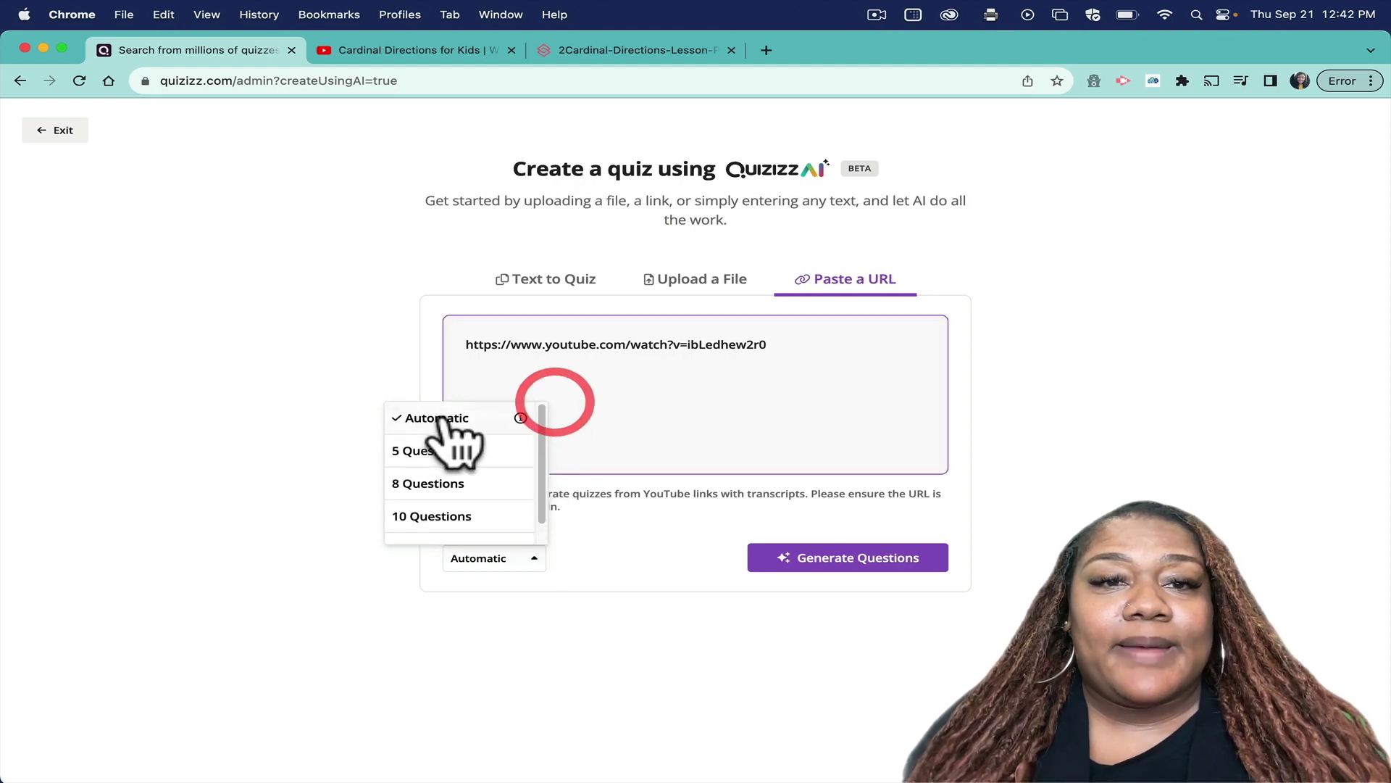
{"action": "left_click", "coordinate": [621, 517]}
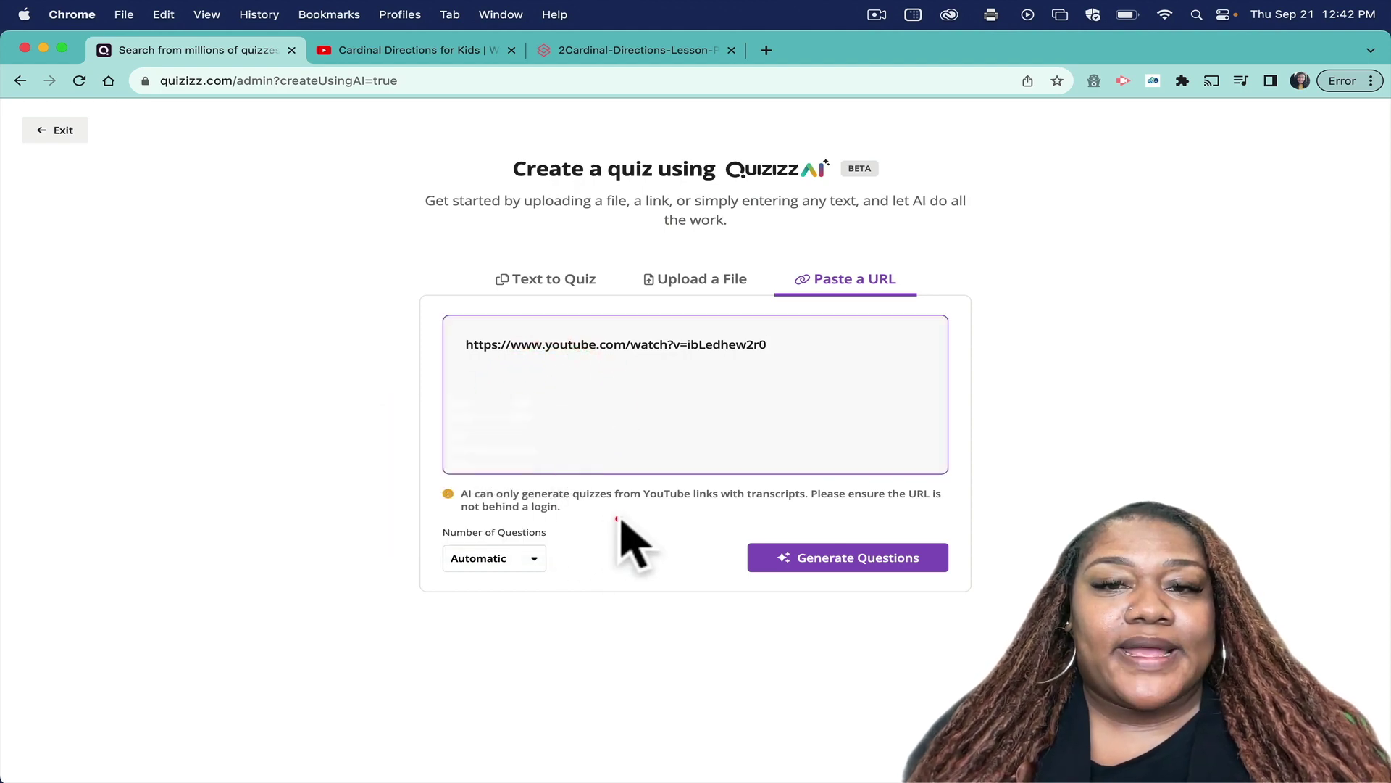
Generate a 10-question, 10-point Cardinal Directions Quiz from the video and scroll through it.
{"action": "left_click", "coordinate": [873, 572]}
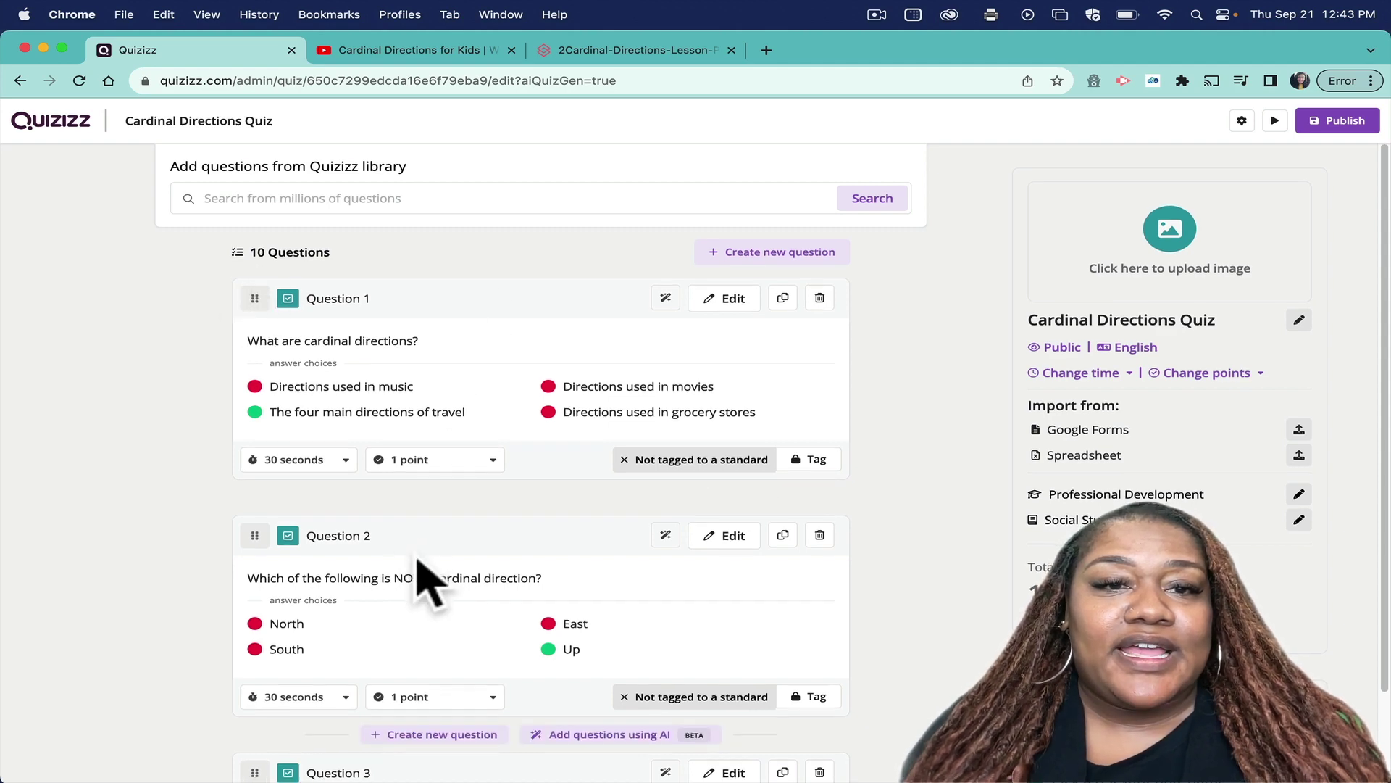
{"action": "scroll", "coordinate": [422, 576], "scroll_direction": "down", "scroll_amount": 5}
{"action": "scroll", "coordinate": [419, 572], "scroll_direction": "down", "scroll_amount": 6}
{"action": "scroll", "coordinate": [418, 572], "scroll_direction": "up", "scroll_amount": 10}
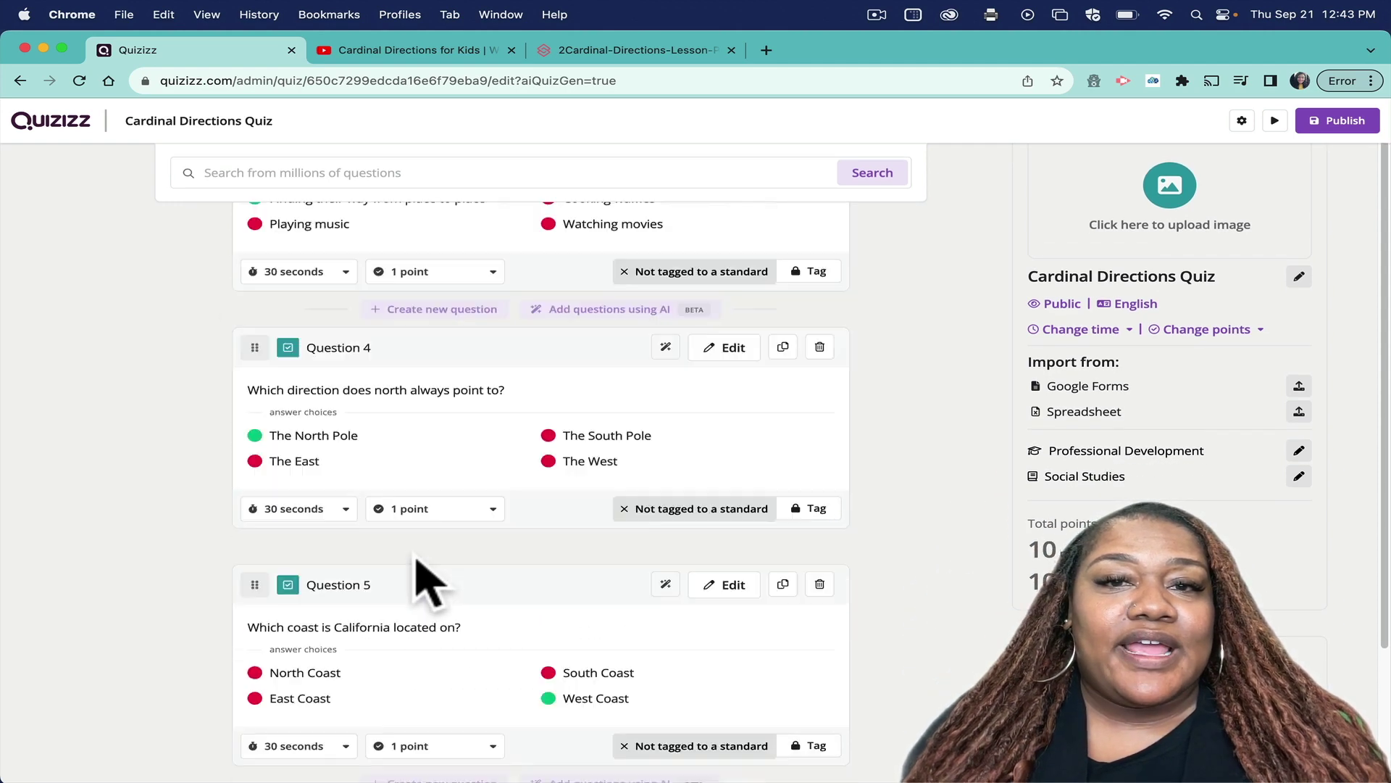
{"action": "scroll", "coordinate": [416, 556], "scroll_direction": "up", "scroll_amount": 1}
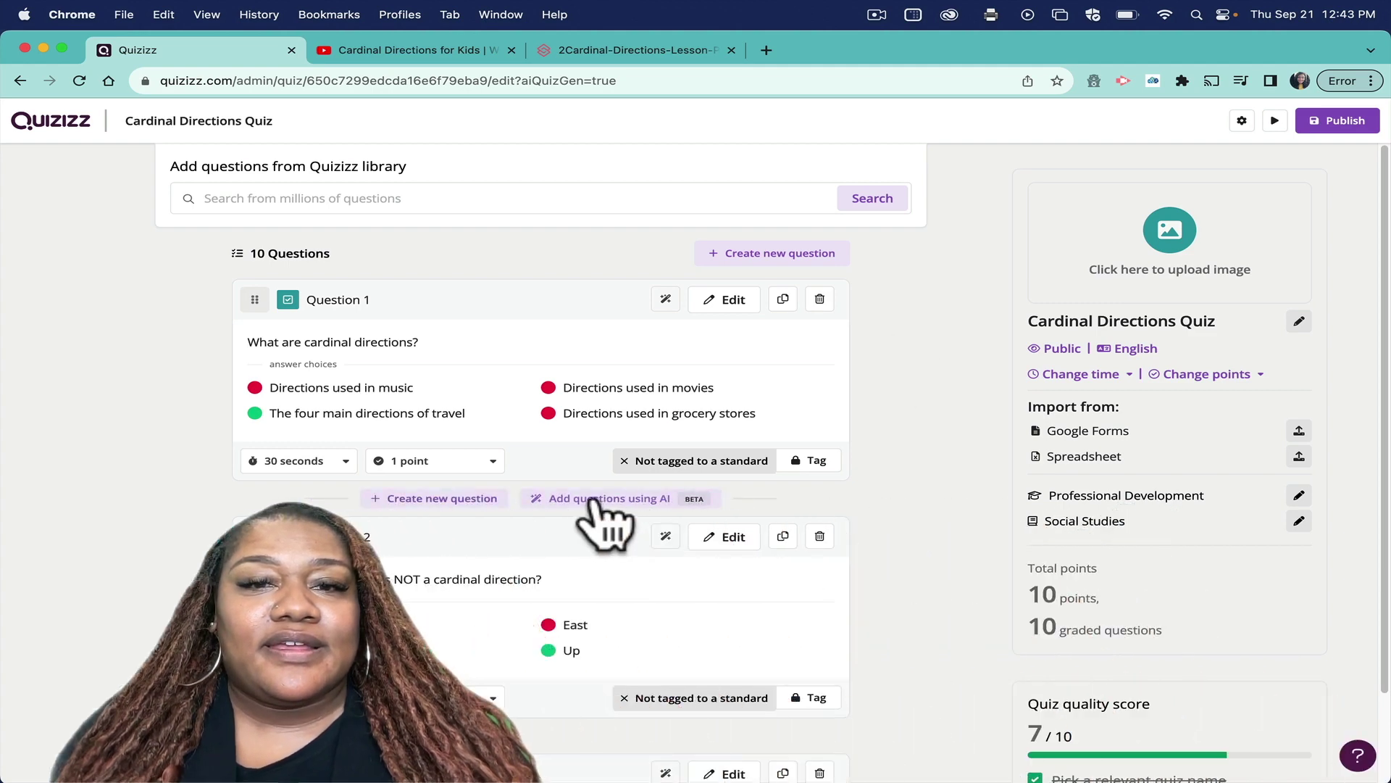
Add and save five AI-suggested questions, bringing the quiz to 15 questions and 15 points.
{"action": "left_click", "coordinate": [590, 500]}
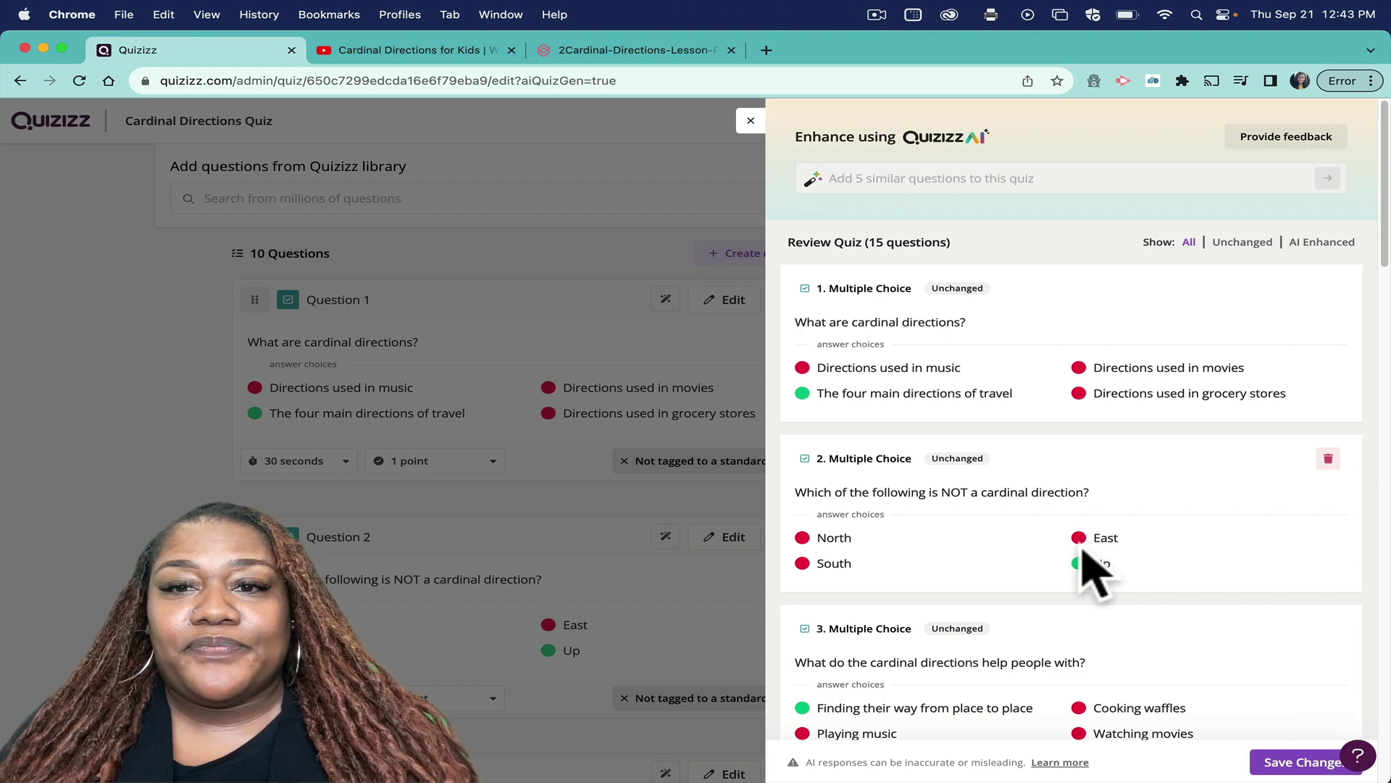
{"action": "scroll", "coordinate": [1082, 553], "scroll_direction": "down", "scroll_amount": 15}
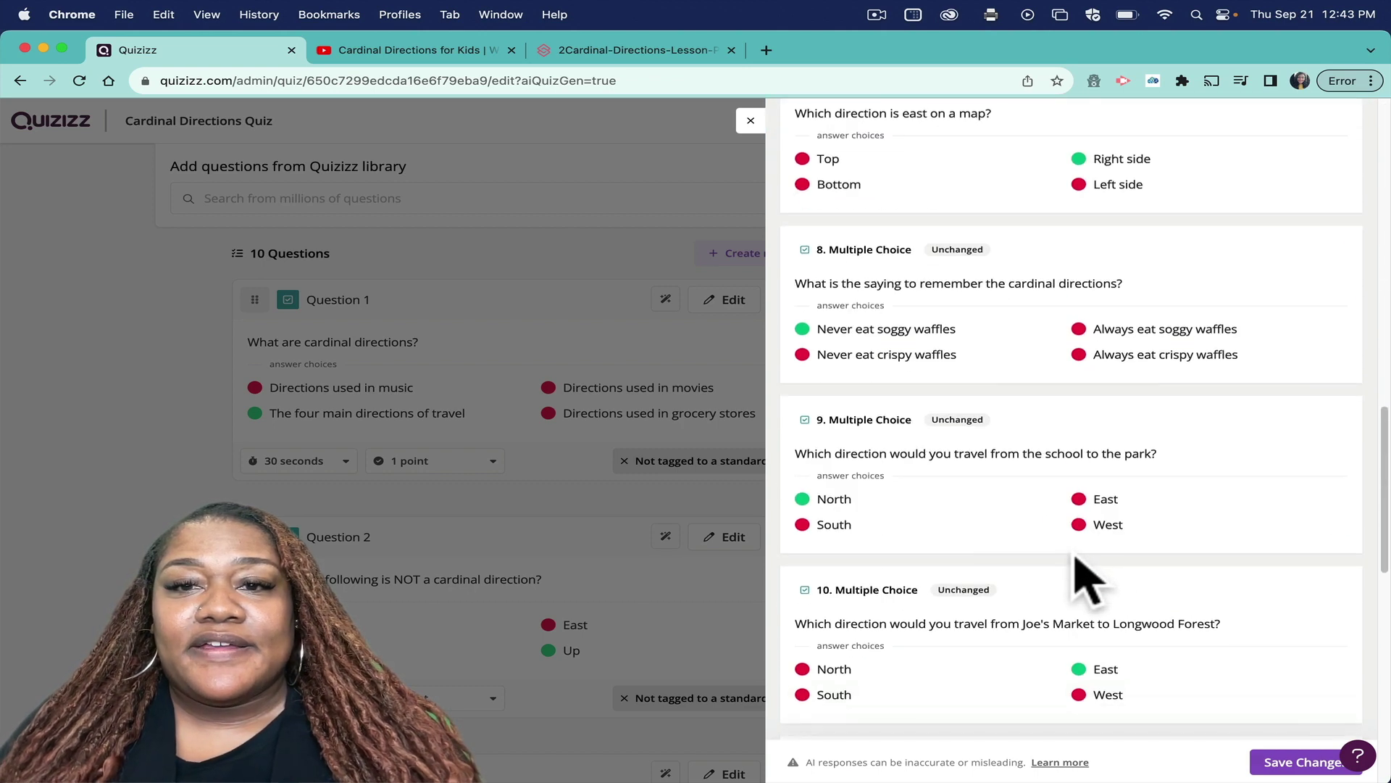
{"action": "scroll", "coordinate": [1075, 558], "scroll_direction": "down", "scroll_amount": 10}
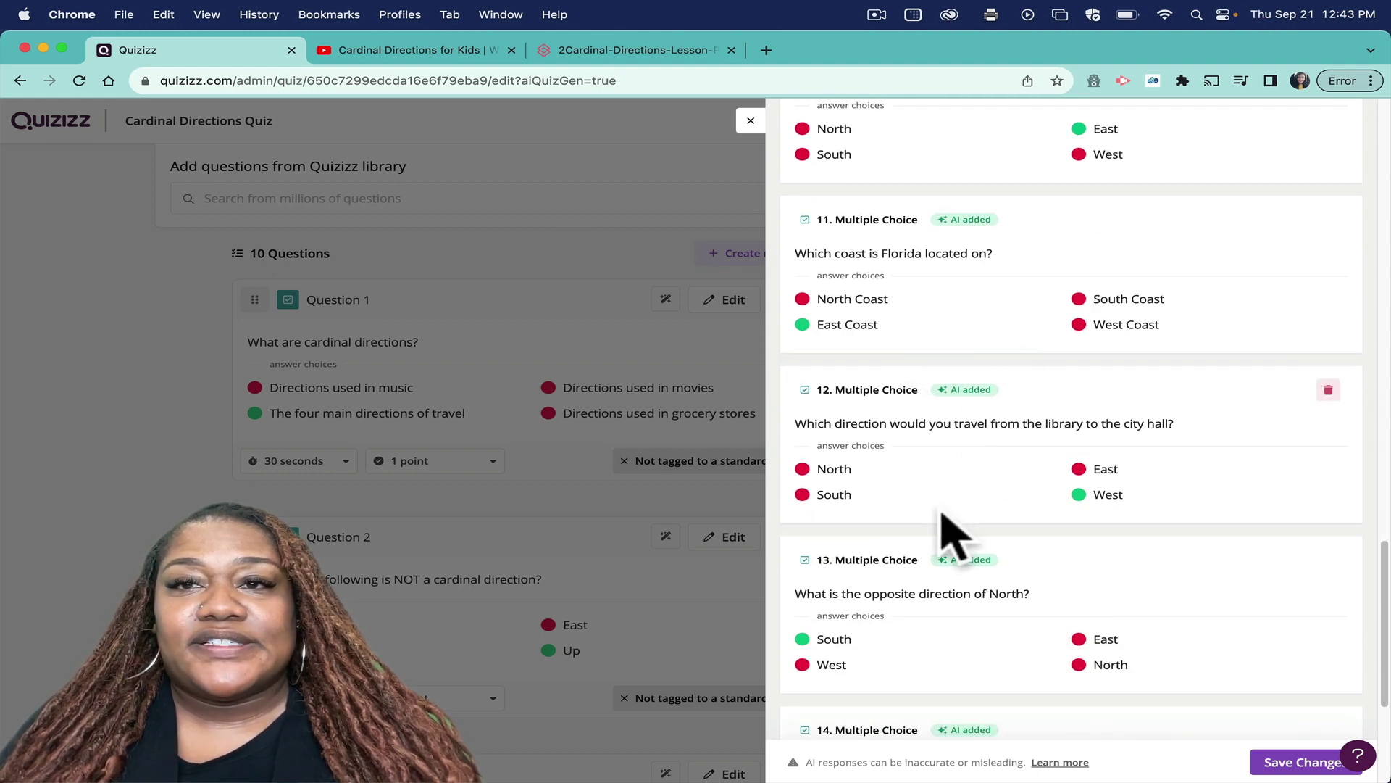
{"action": "scroll", "coordinate": [942, 513], "scroll_direction": "down", "scroll_amount": 4}
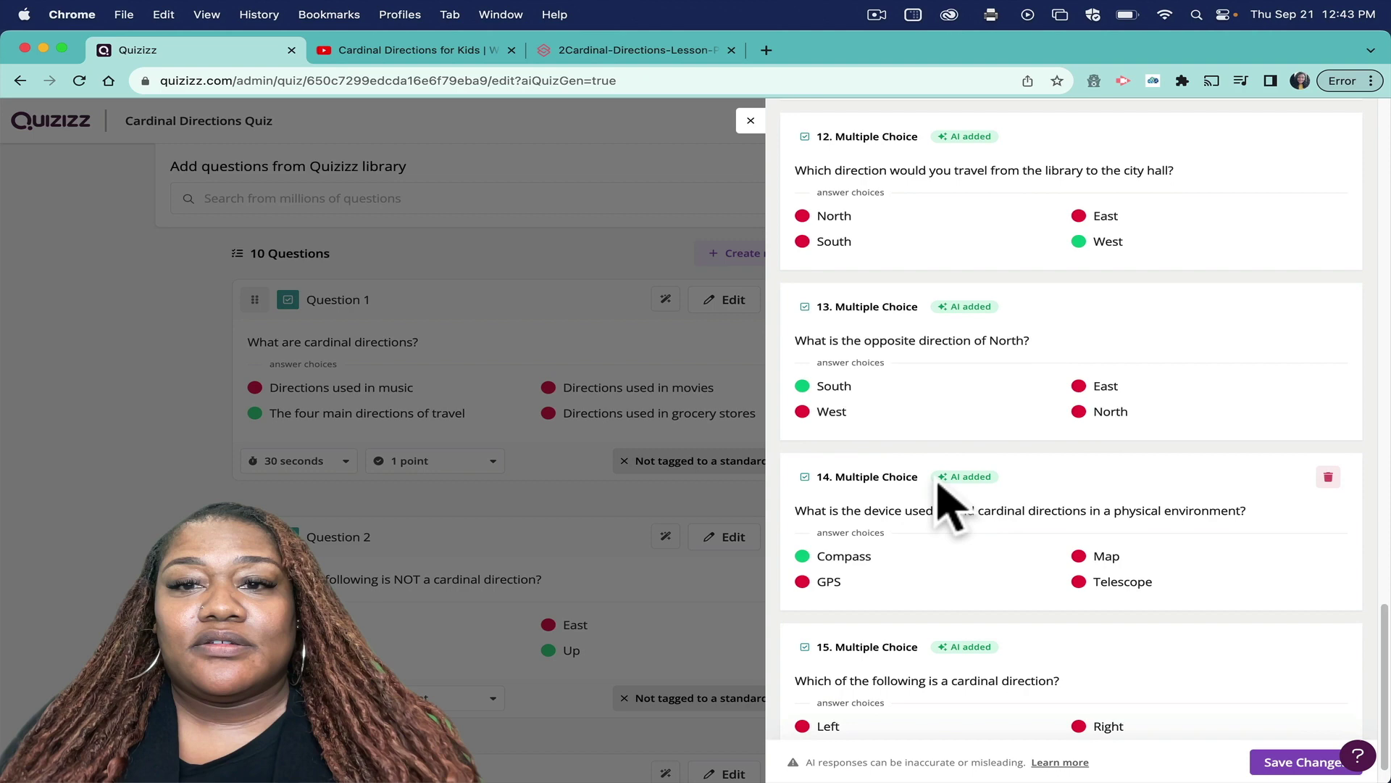
{"action": "scroll", "coordinate": [946, 504], "scroll_direction": "down", "scroll_amount": 1}
{"action": "scroll", "coordinate": [916, 590], "scroll_direction": "up", "scroll_amount": 2}
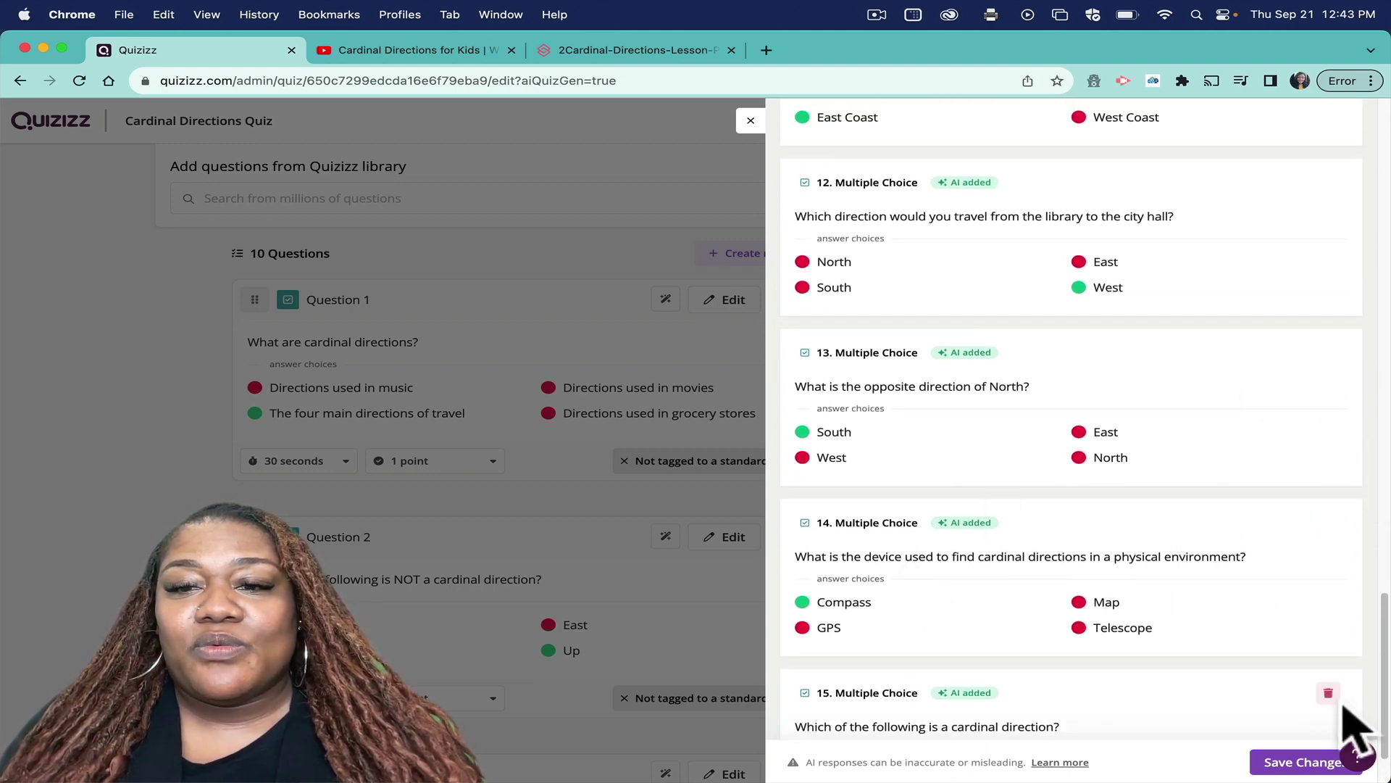
{"action": "left_click", "coordinate": [1297, 759]}
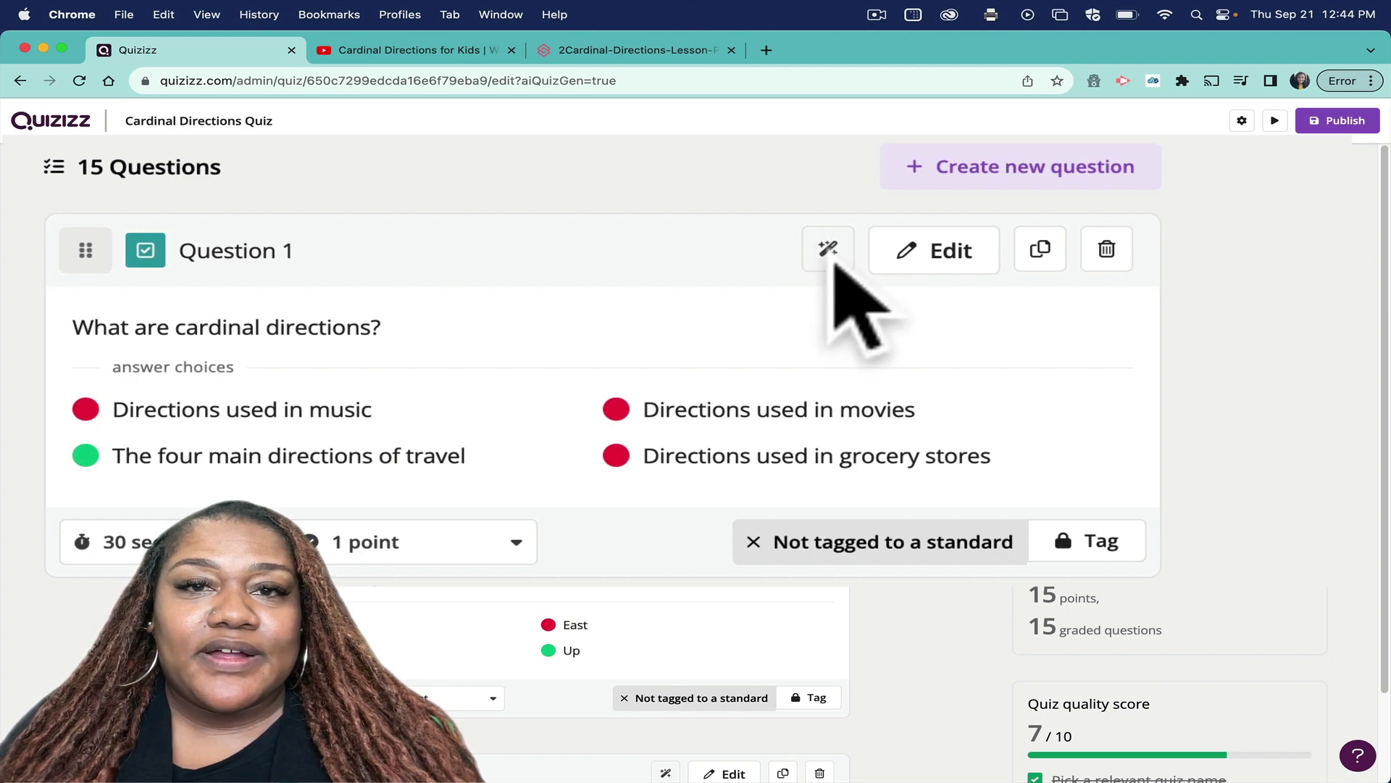
Have AI reword 'What are cardinal directions?' as a lost-in-a-forest compass scenario.
{"action": "left_click", "coordinate": [826, 250]}
{"action": "mouse_move", "coordinate": [854, 304]}
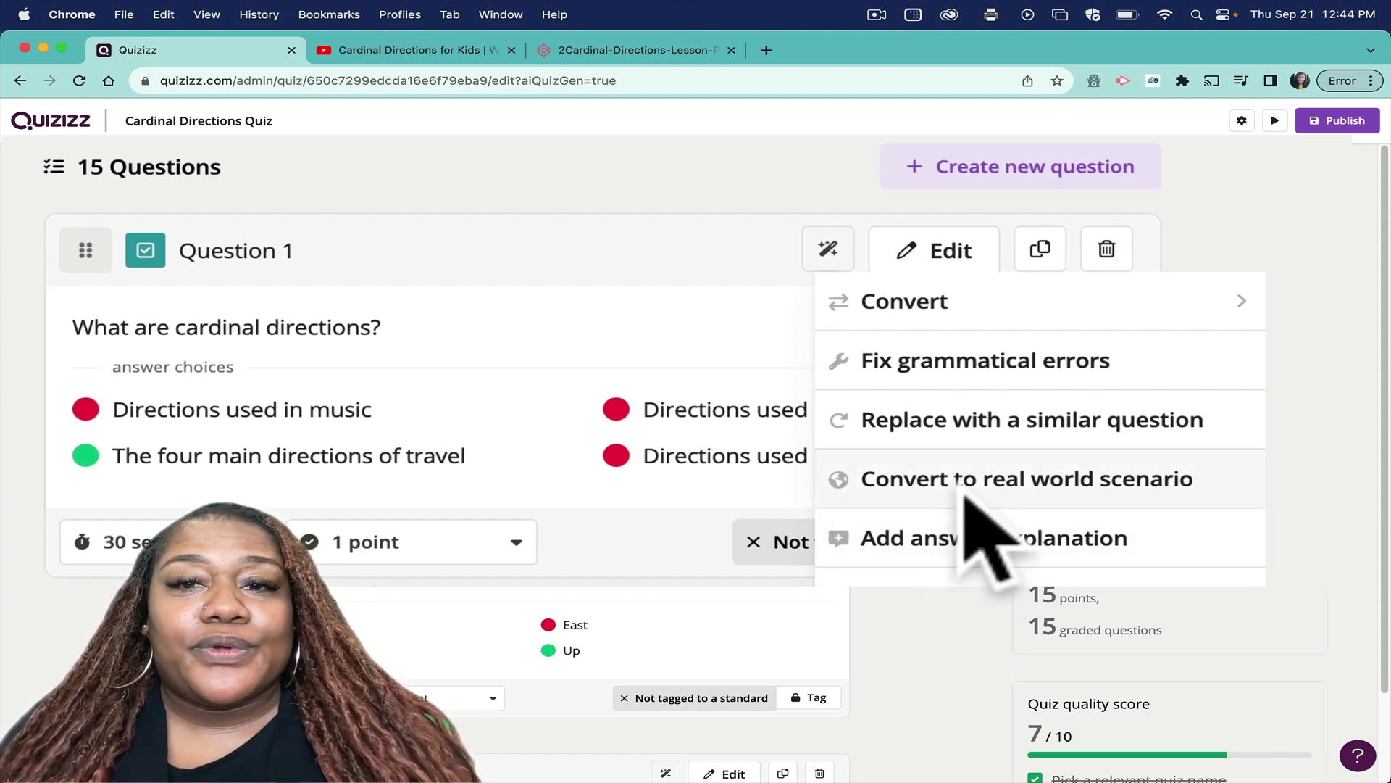
{"action": "left_click", "coordinate": [969, 480]}
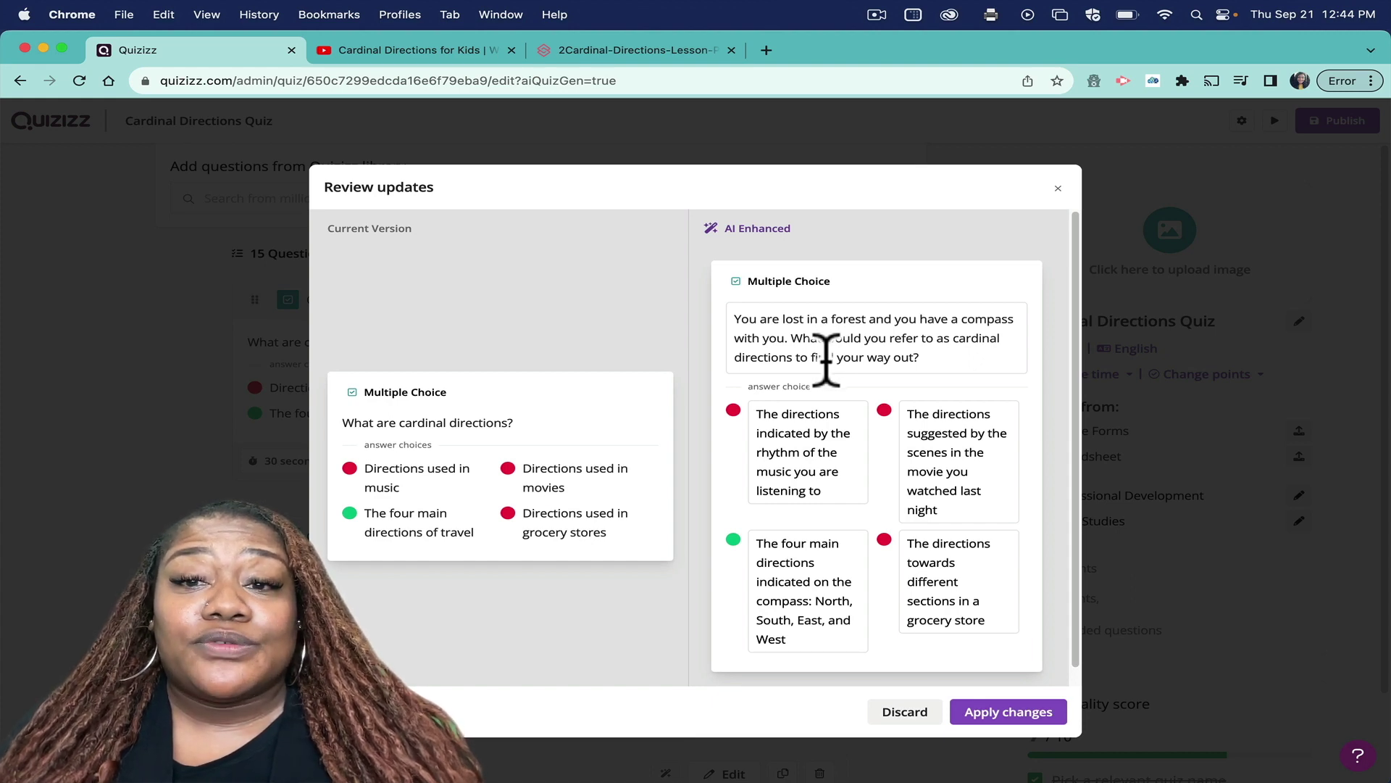
Apply the forest-and-compass rewrite to Question 1 and check the updated quiz.
{"action": "left_click", "coordinate": [982, 714]}
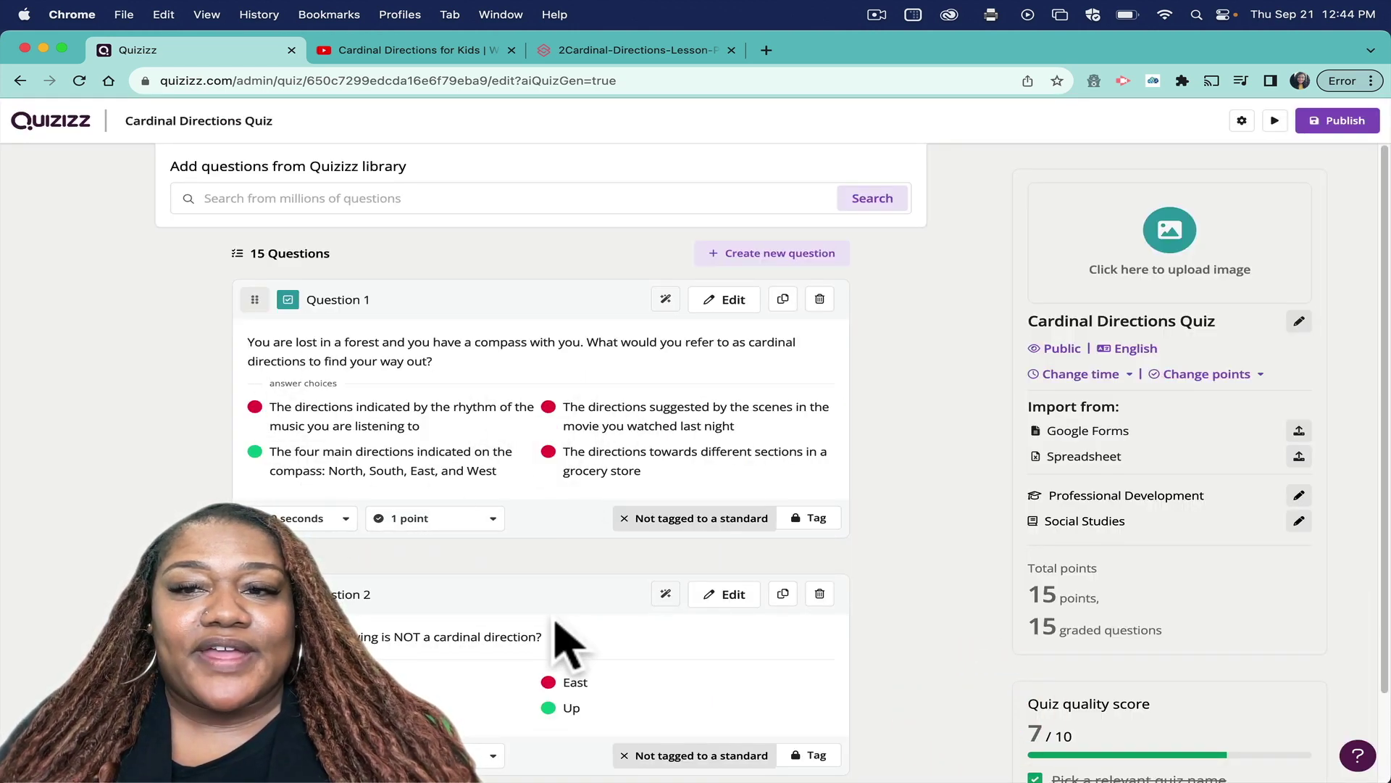
{"action": "scroll", "coordinate": [562, 637], "scroll_direction": "down", "scroll_amount": 7}
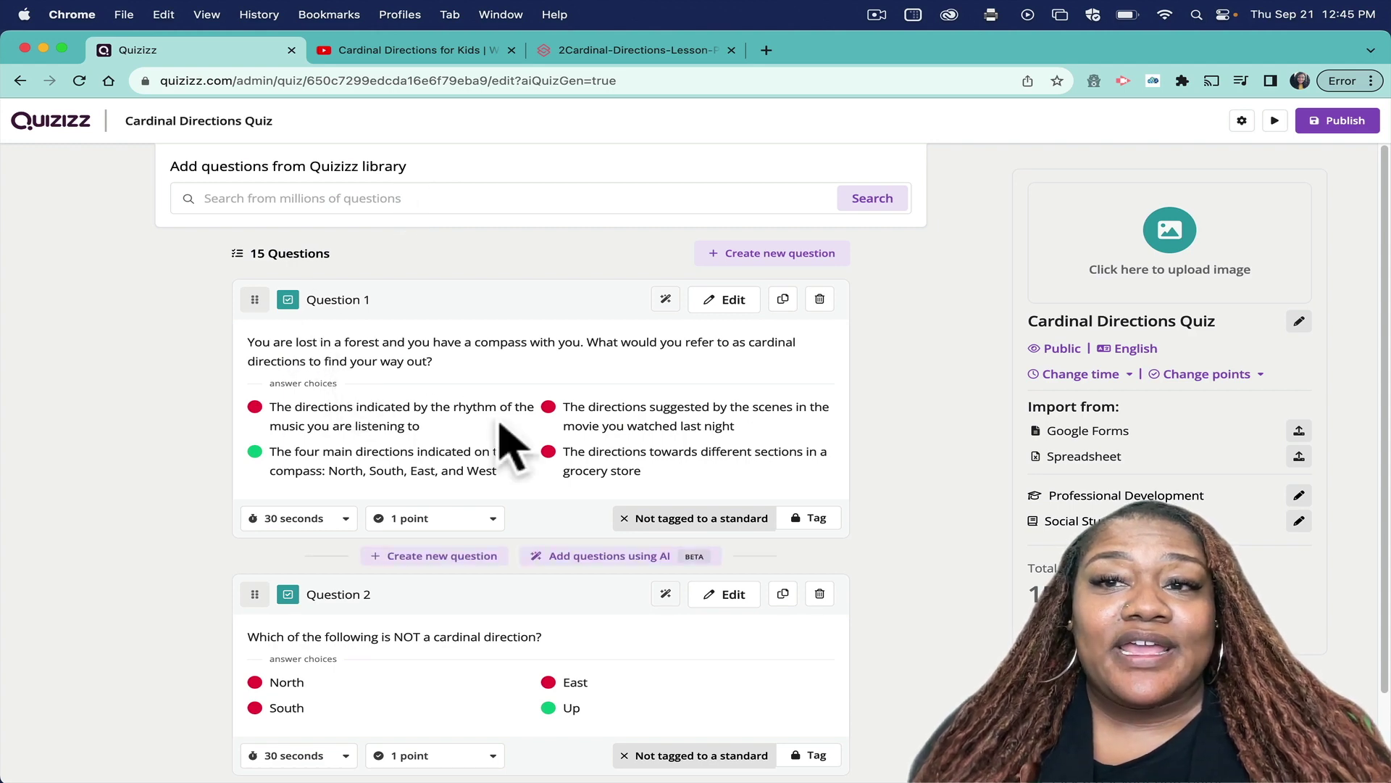
{"action": "scroll", "coordinate": [553, 590], "scroll_direction": "down", "scroll_amount": 2}
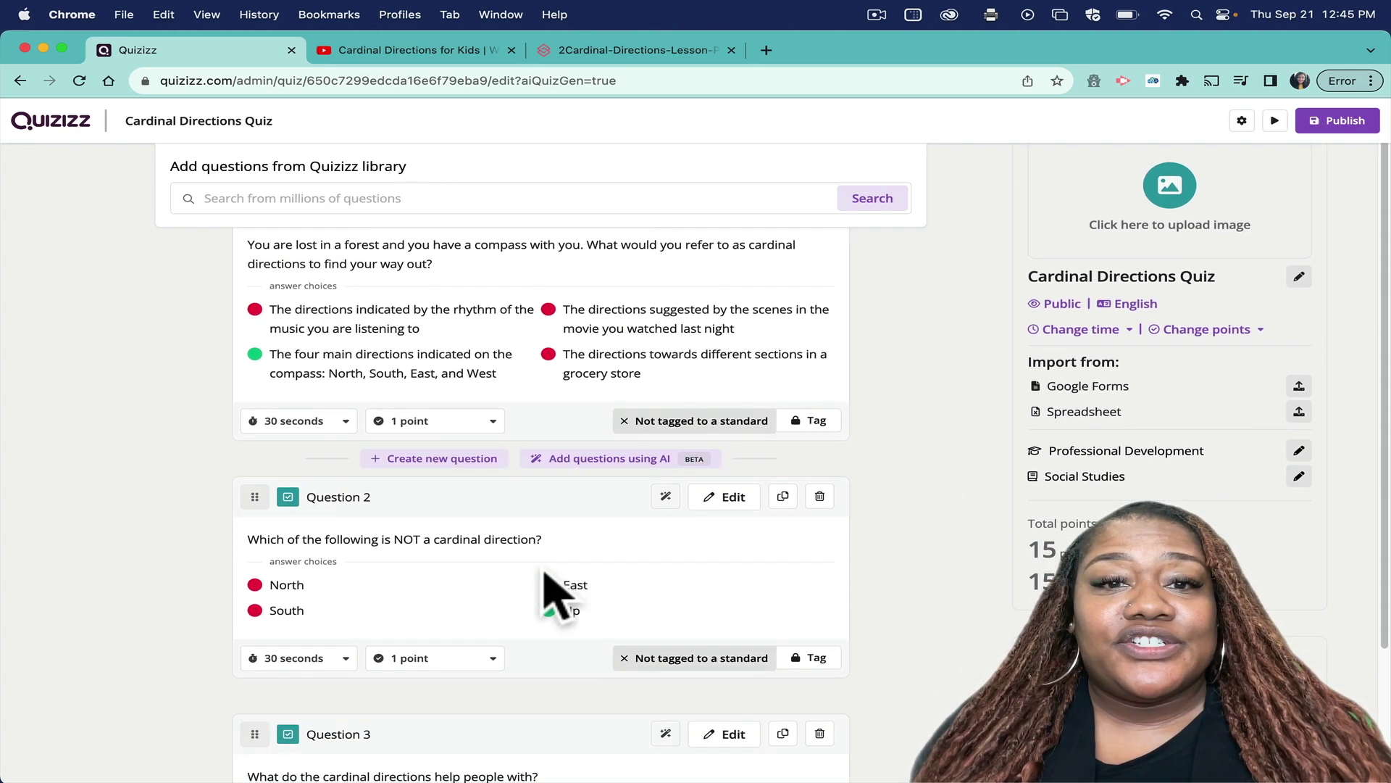
{"action": "scroll", "coordinate": [553, 589], "scroll_direction": "up", "scroll_amount": 2}
{"action": "mouse_move", "coordinate": [537, 566]}
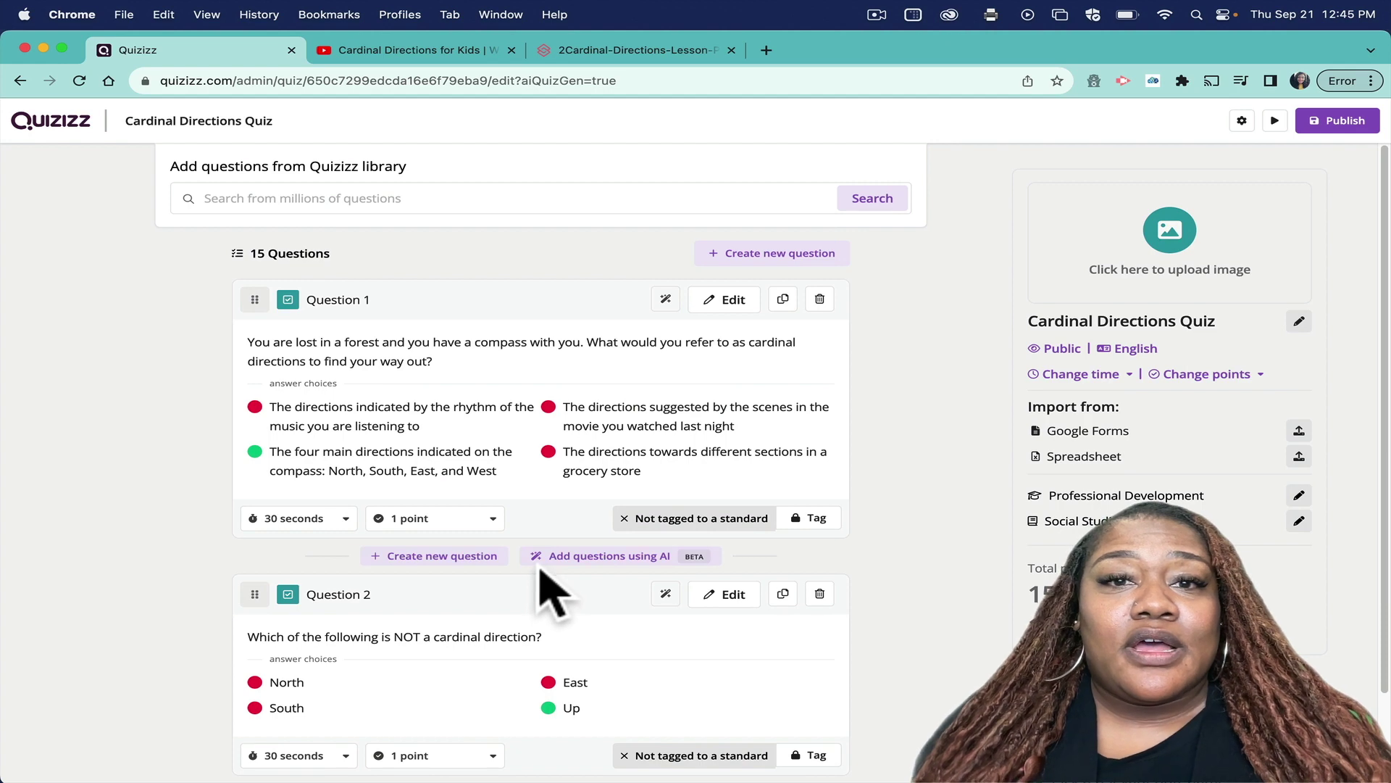